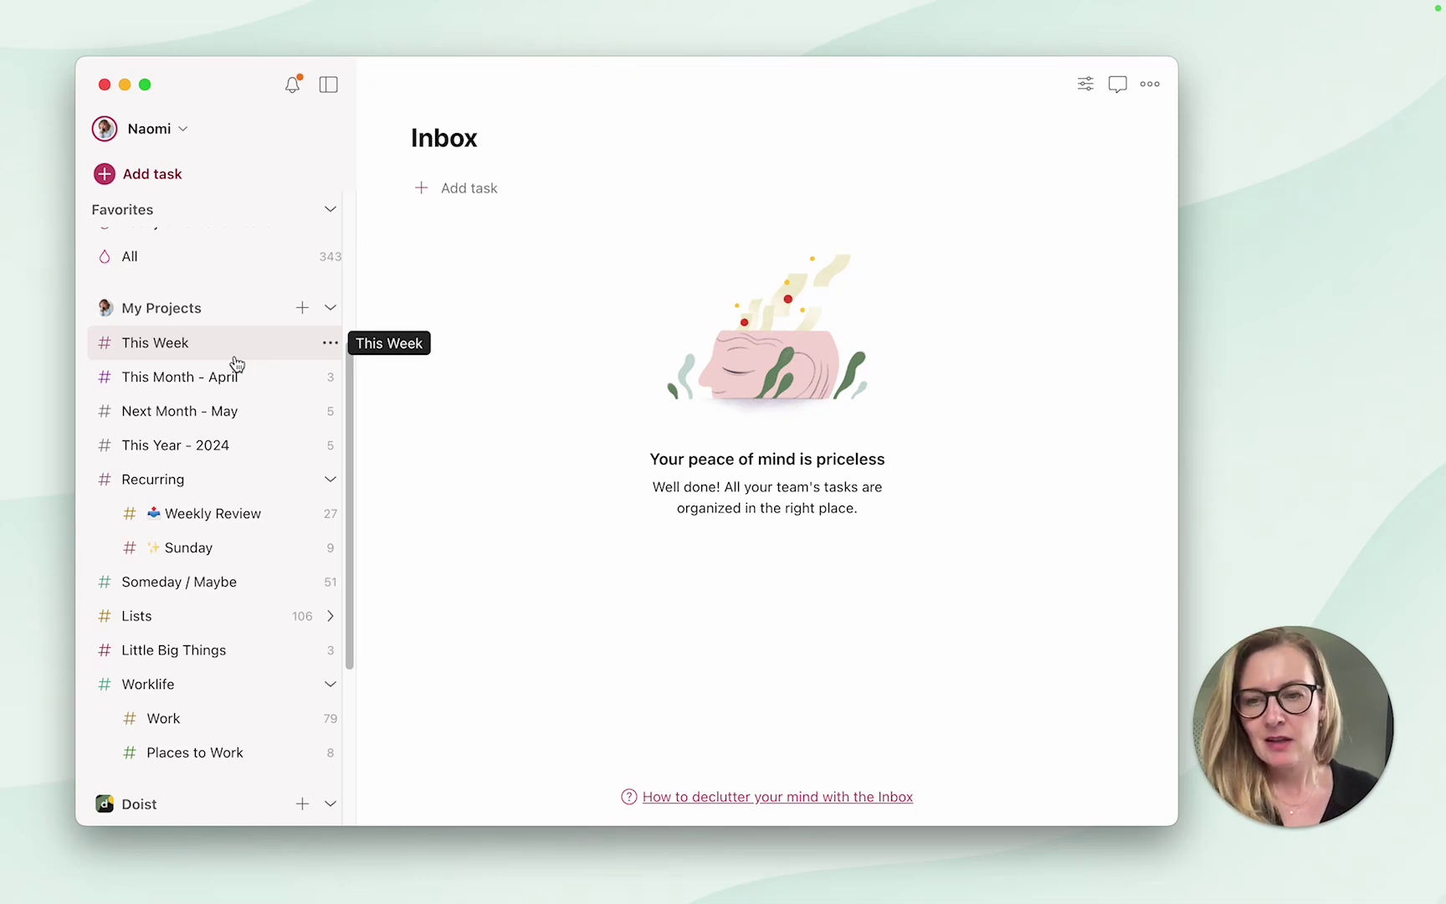
pyautogui.click(224, 356)
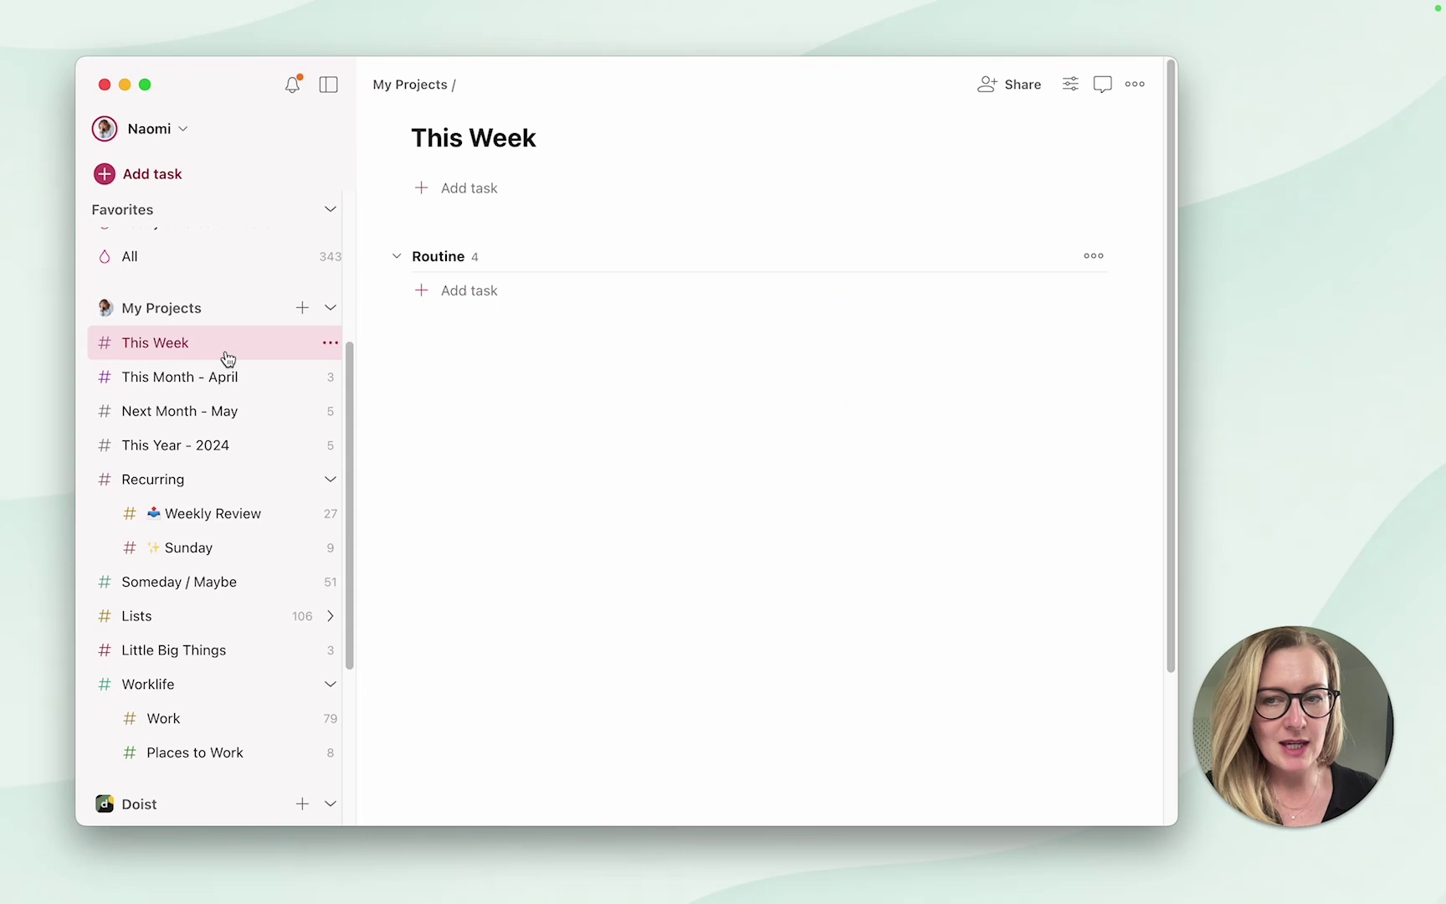
pyautogui.scroll(-5, 526, 699)
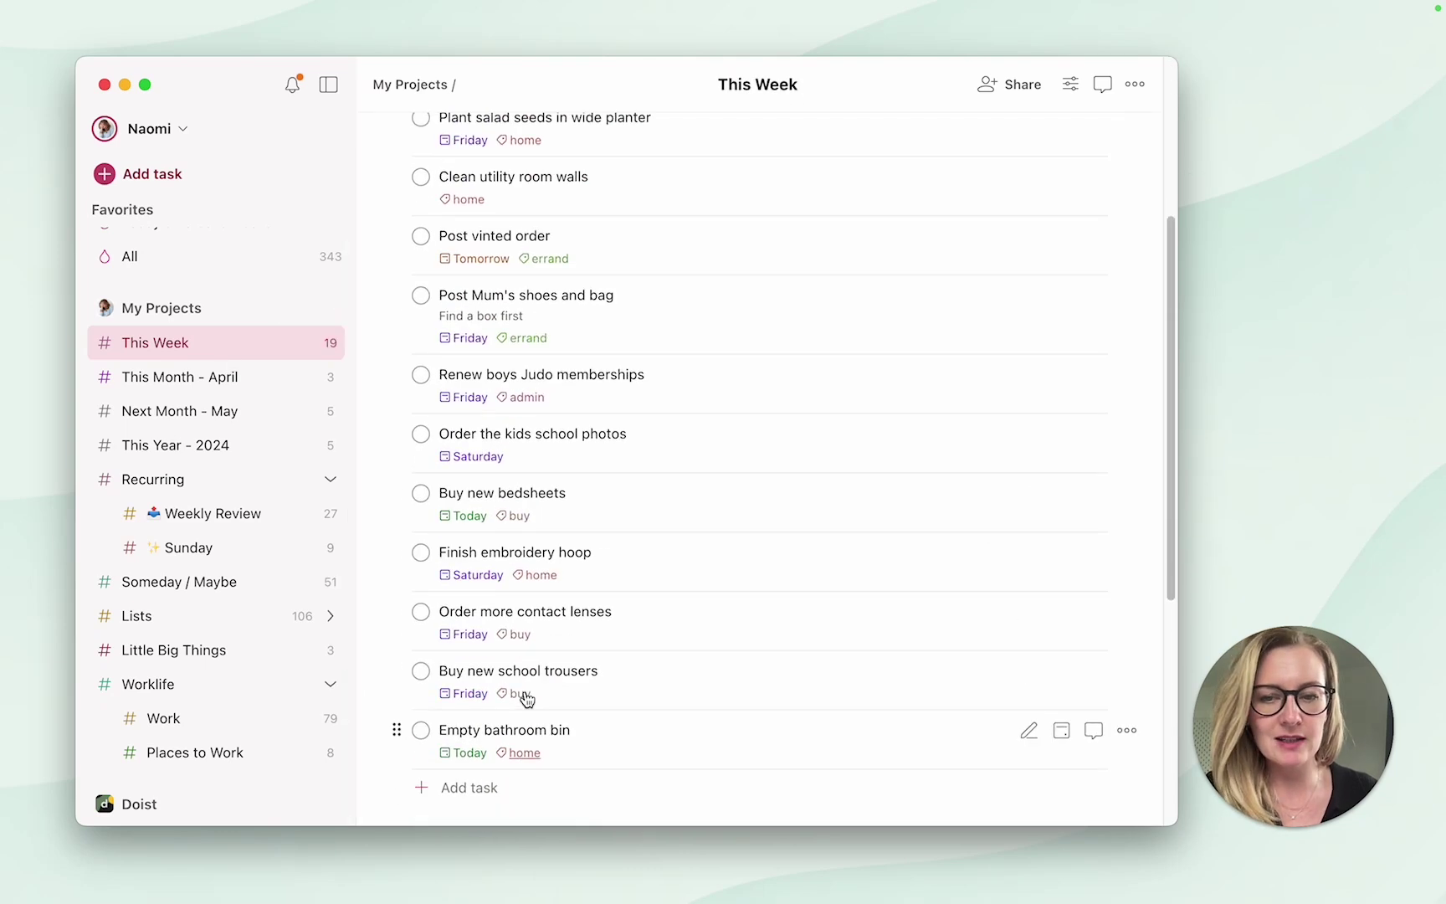
pyautogui.scroll(5, 527, 697)
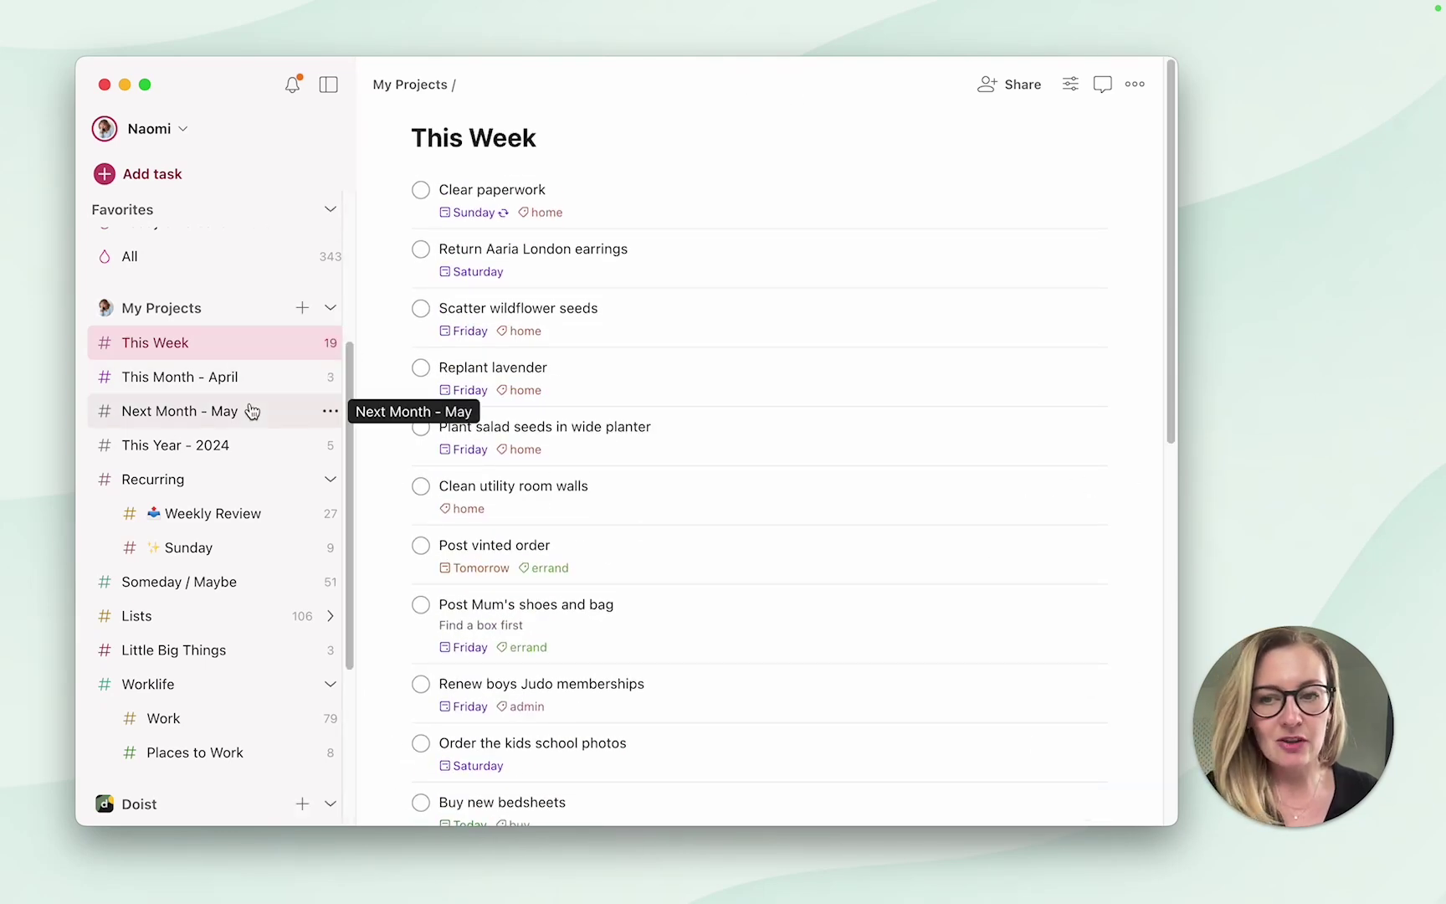
pyautogui.moveTo(179, 581)
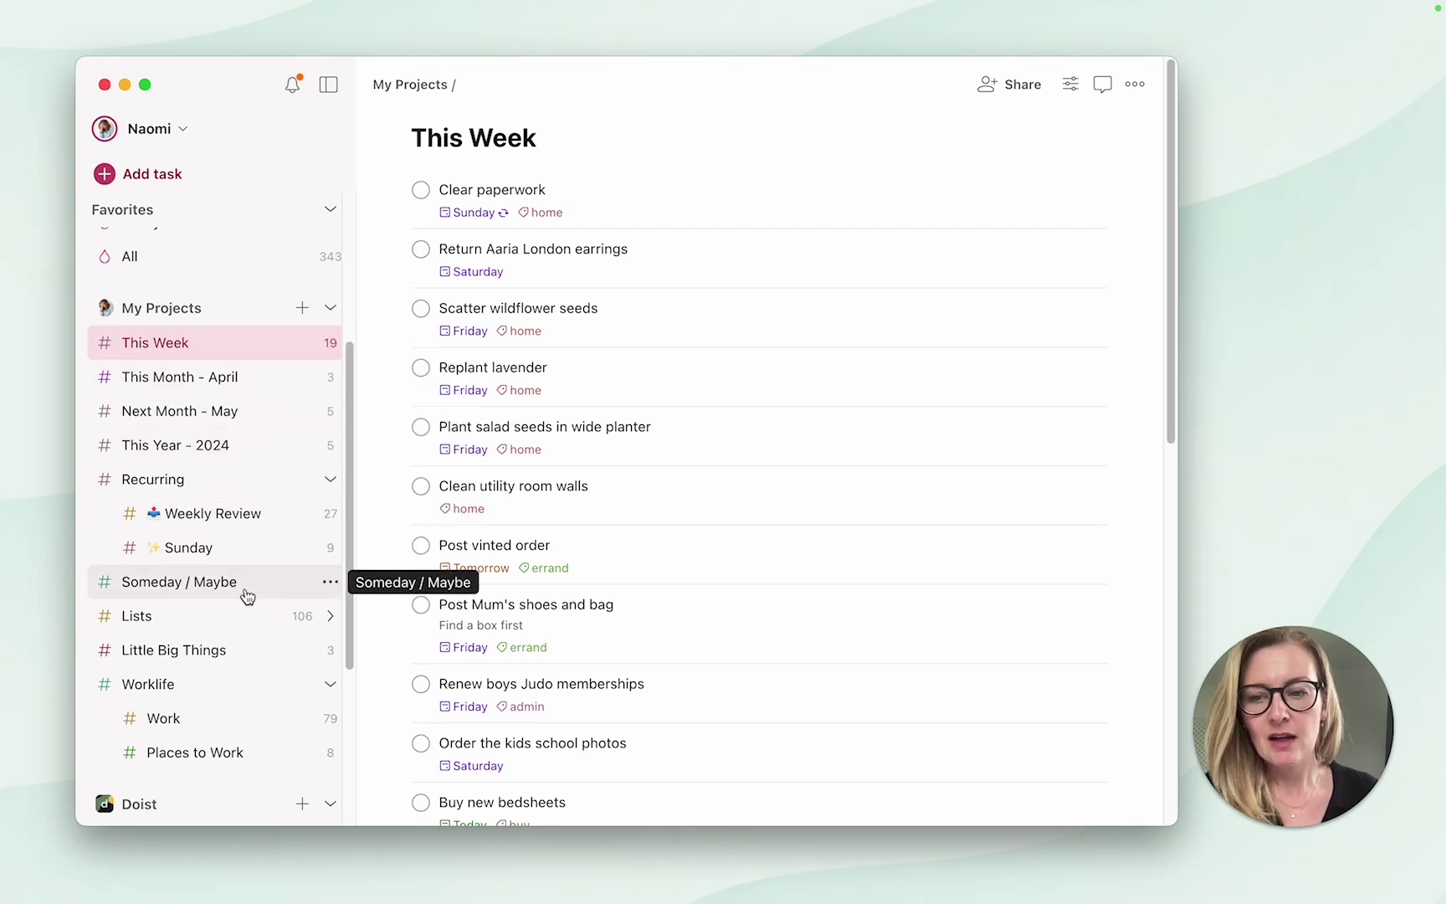
# - Open the Weekly Review checklist, then the Sunday recurring project with its nine weekly tasks
pyautogui.click(255, 517)
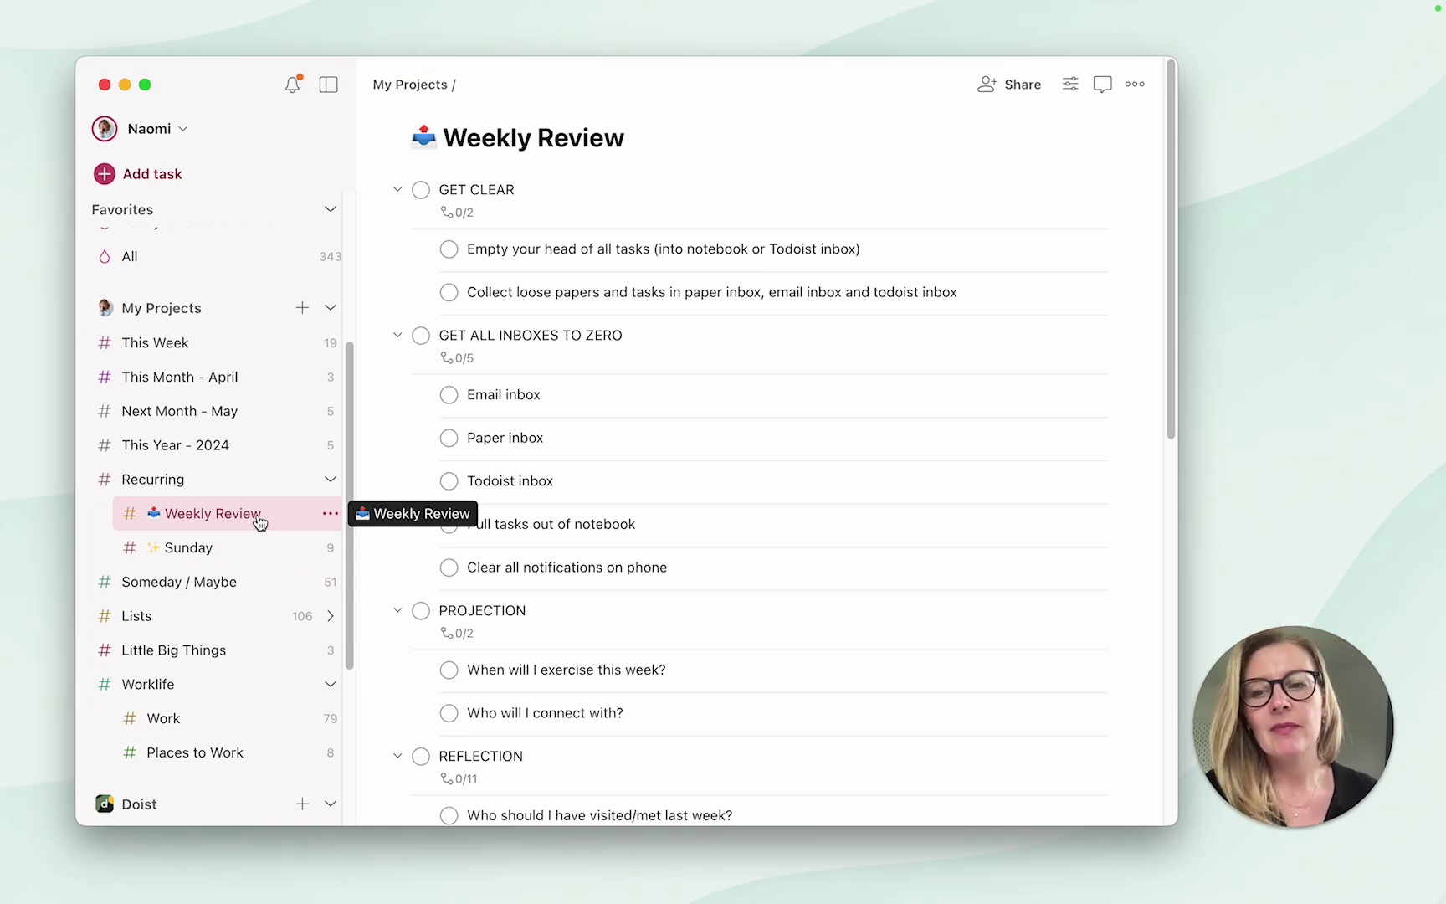
pyautogui.click(252, 545)
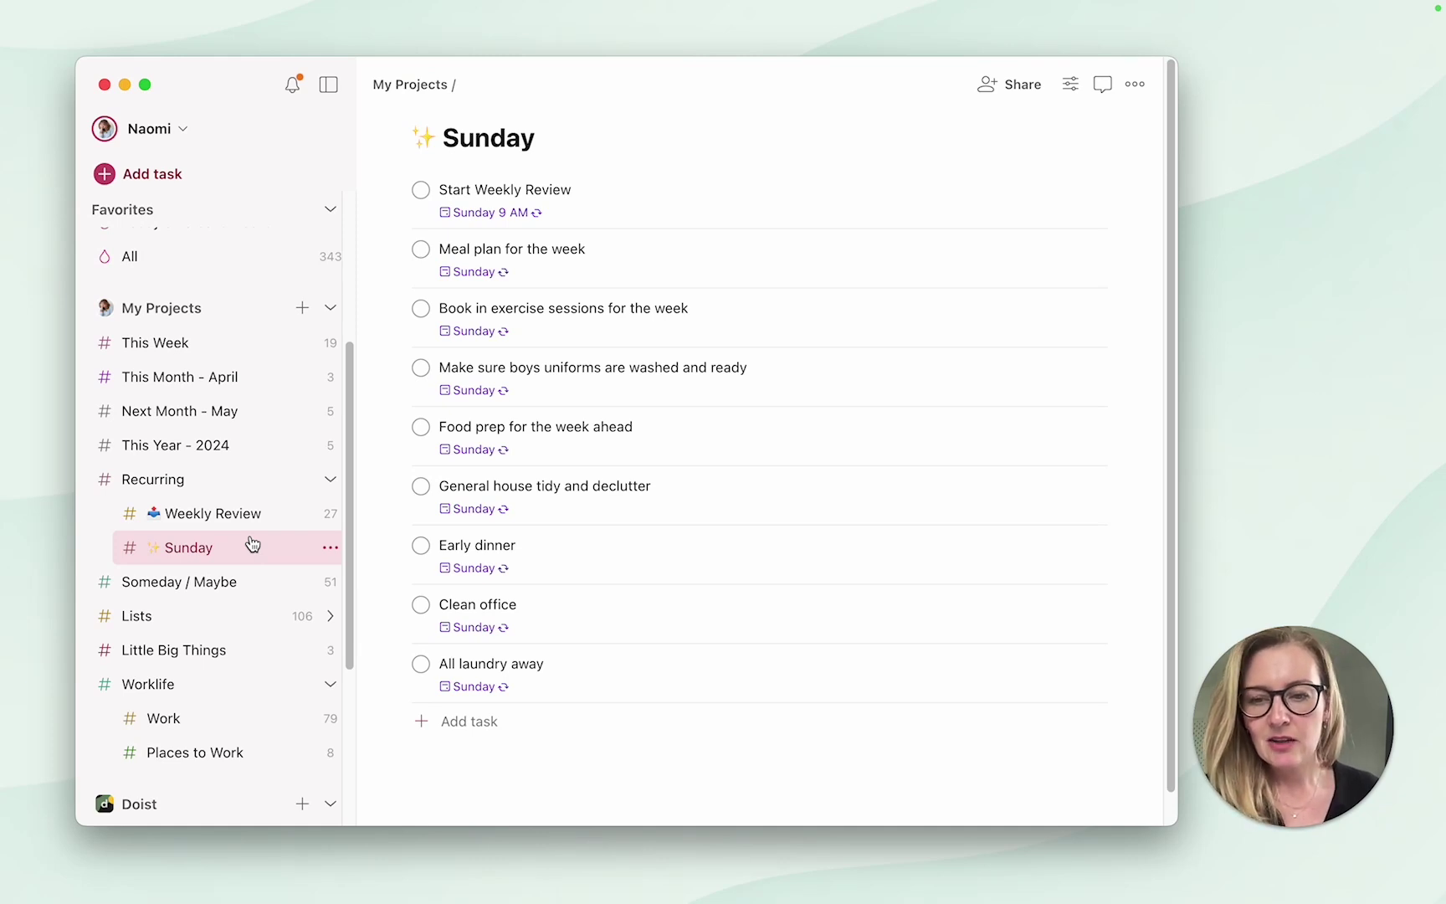
pyautogui.moveTo(171, 349)
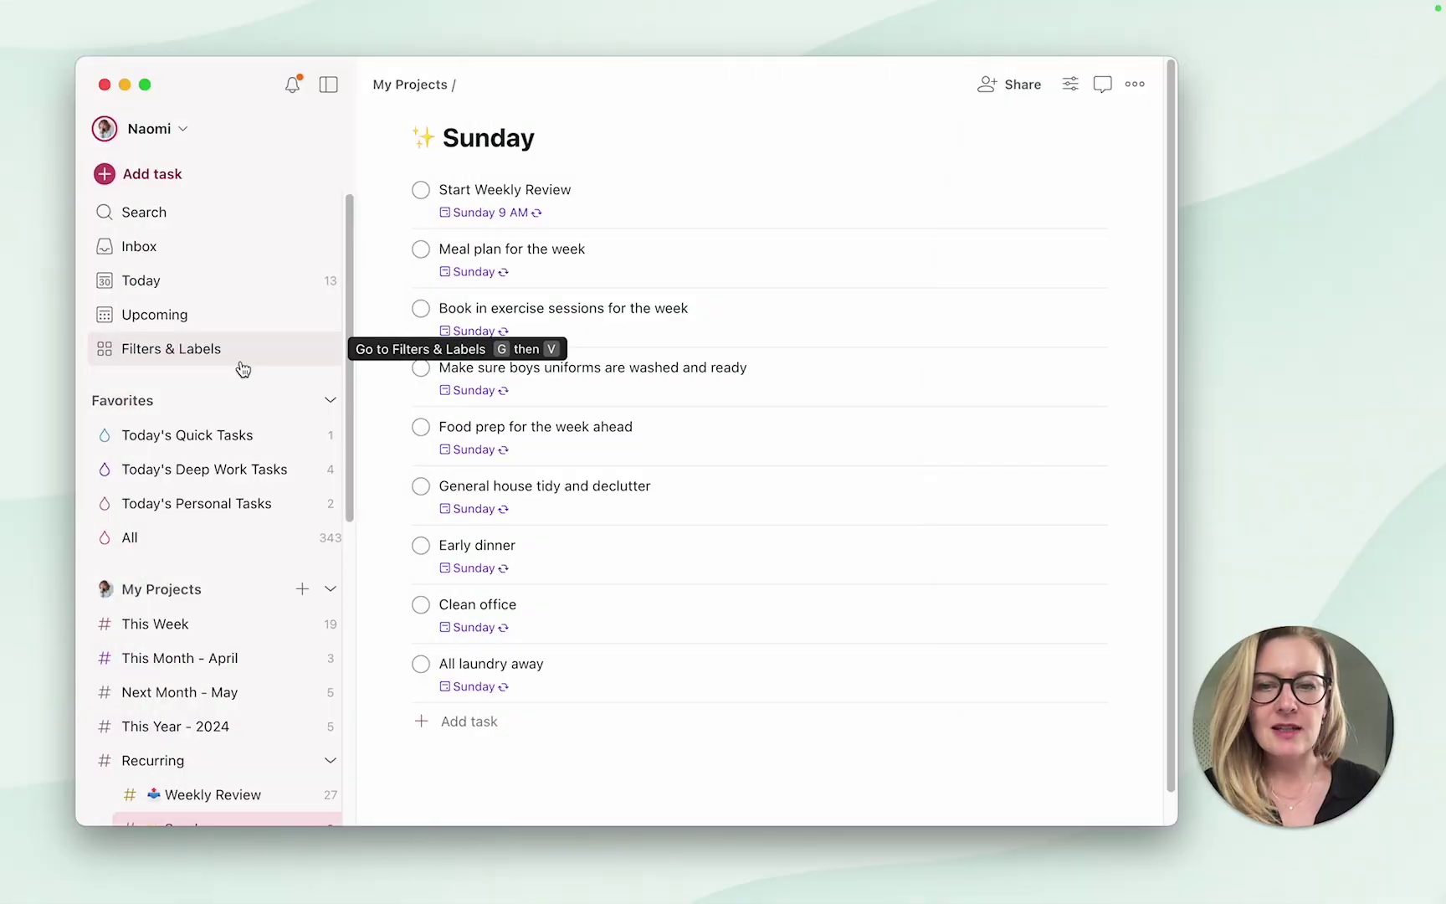
# - Show the Filters & Labels page listing Today's Quick, Deep Work and Personal Tasks filters
pyautogui.click(239, 361)
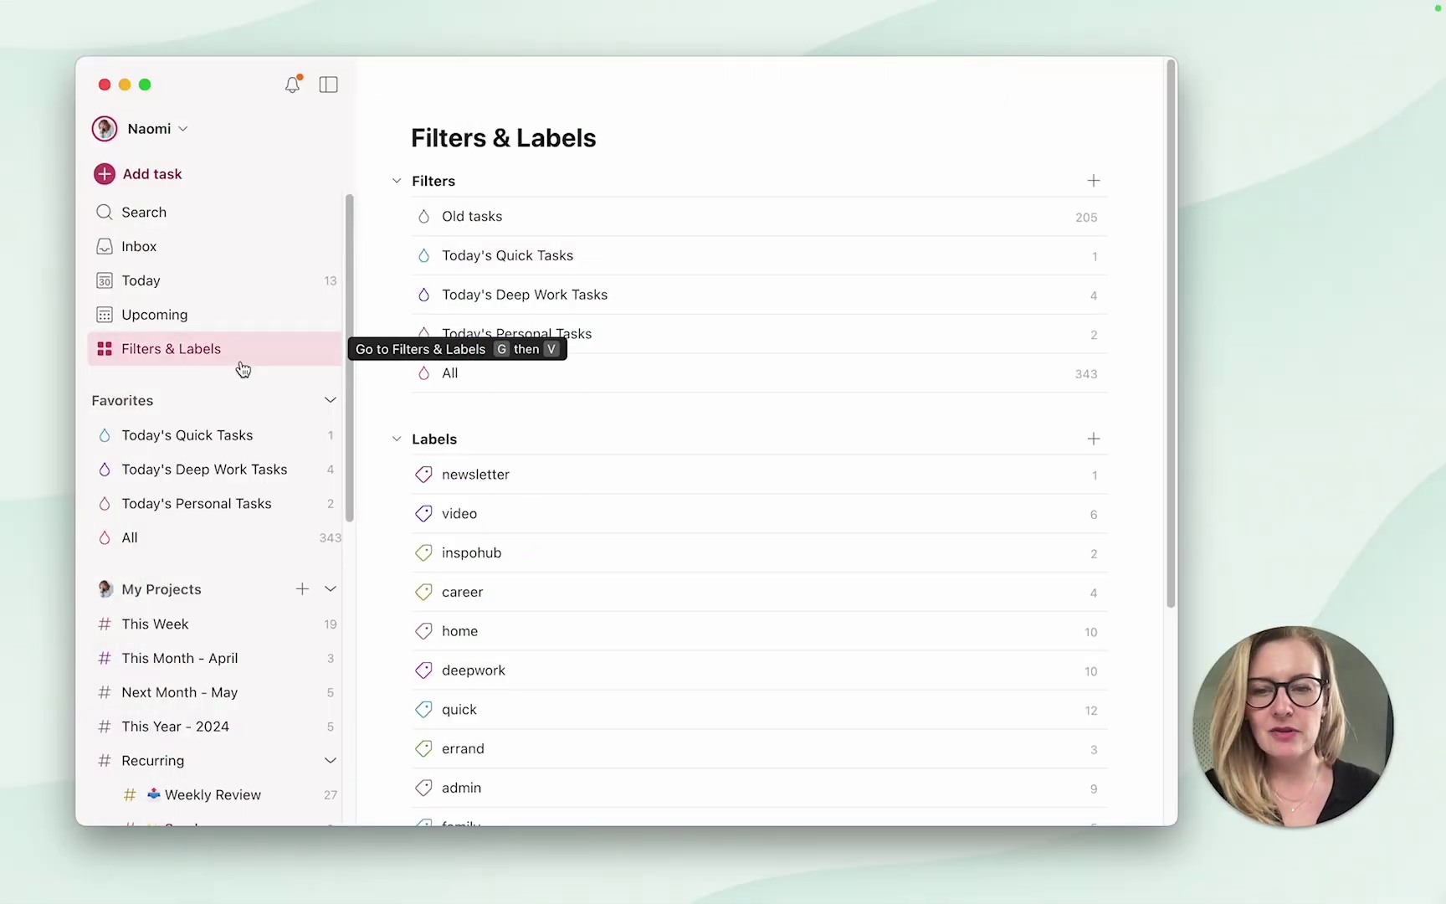
pyautogui.scroll(-5, 628, 514)
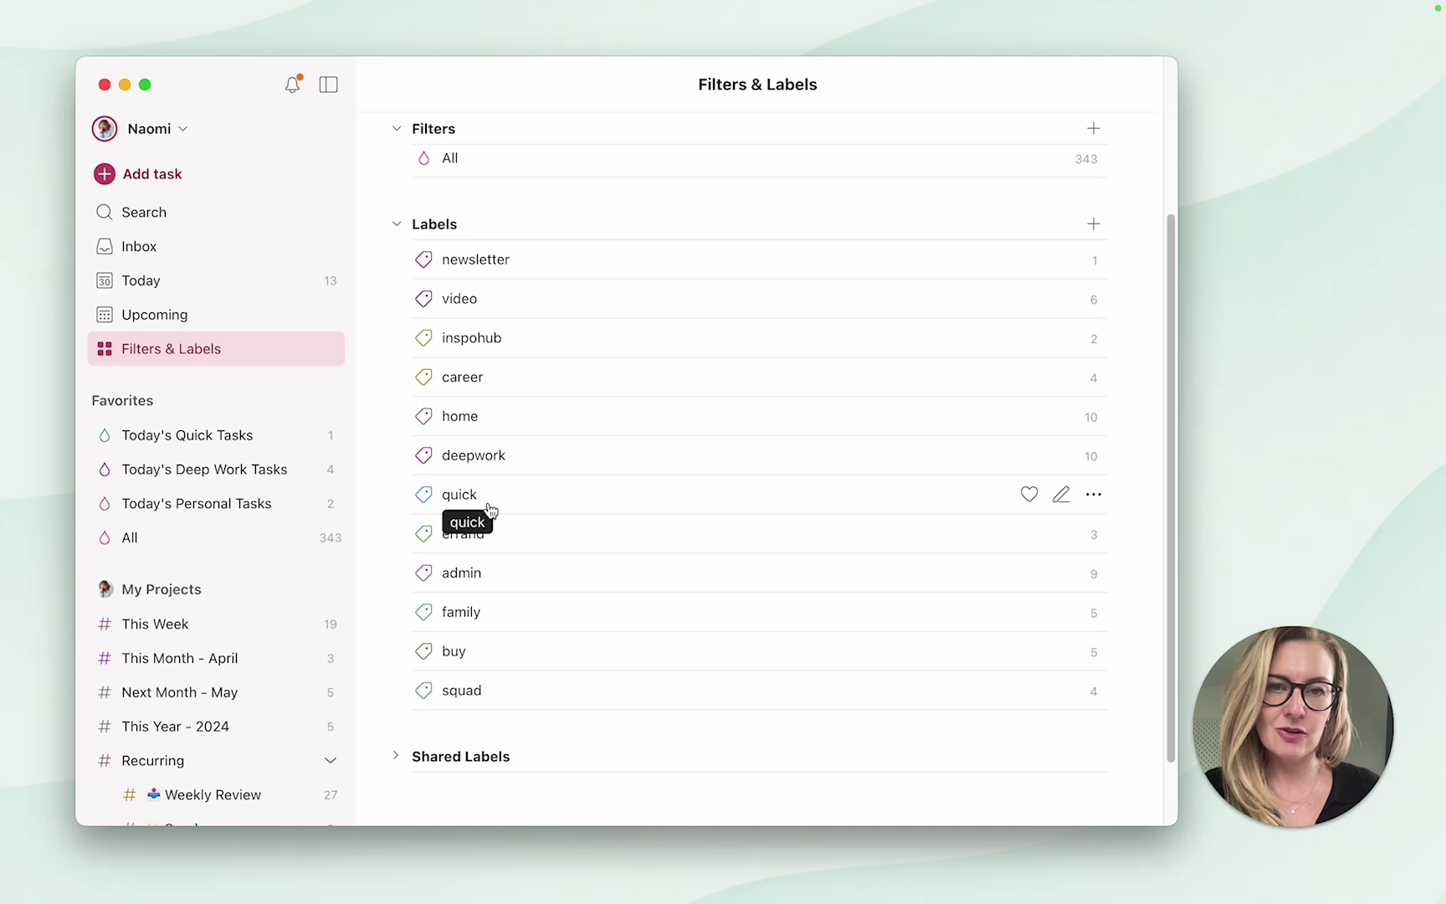
pyautogui.scroll(4, 489, 509)
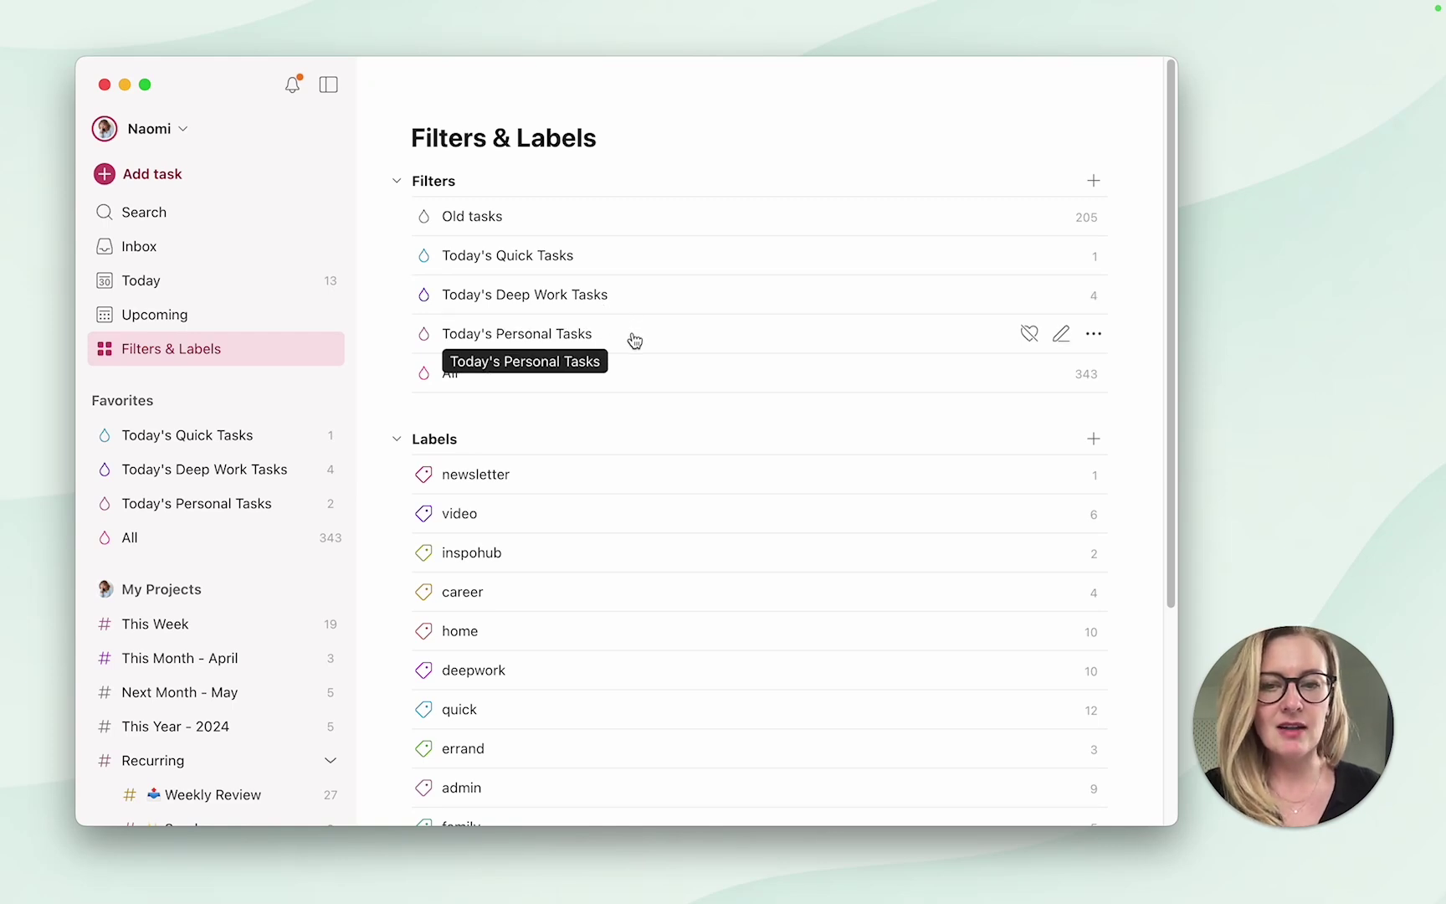
pyautogui.moveTo(189, 435)
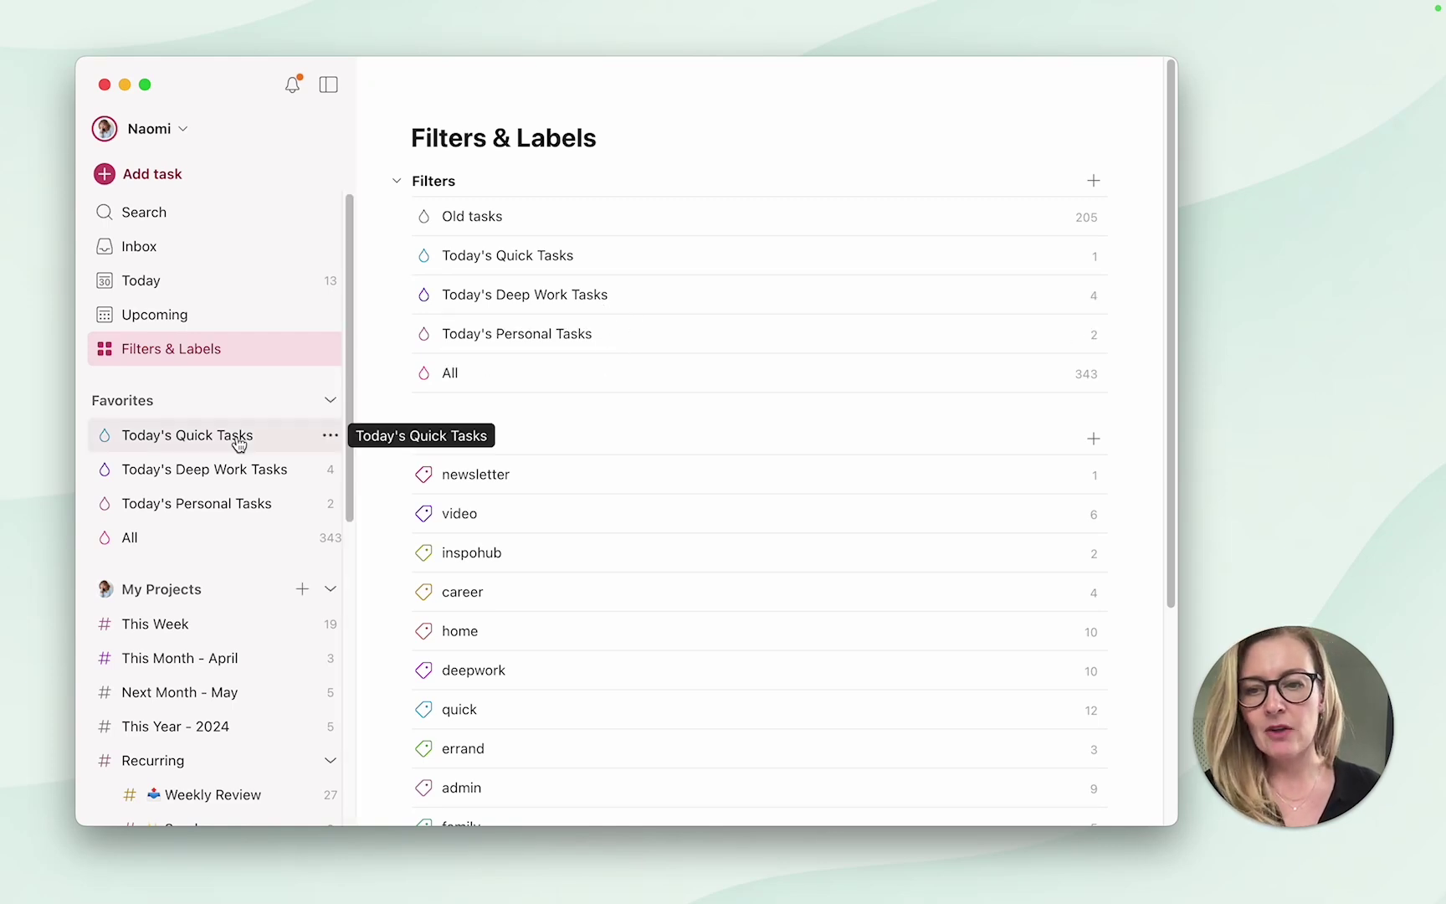
# - Glance at Today's Quick Tasks, then open Today's Deep Work Tasks with four deepwork tasks
pyautogui.click(239, 444)
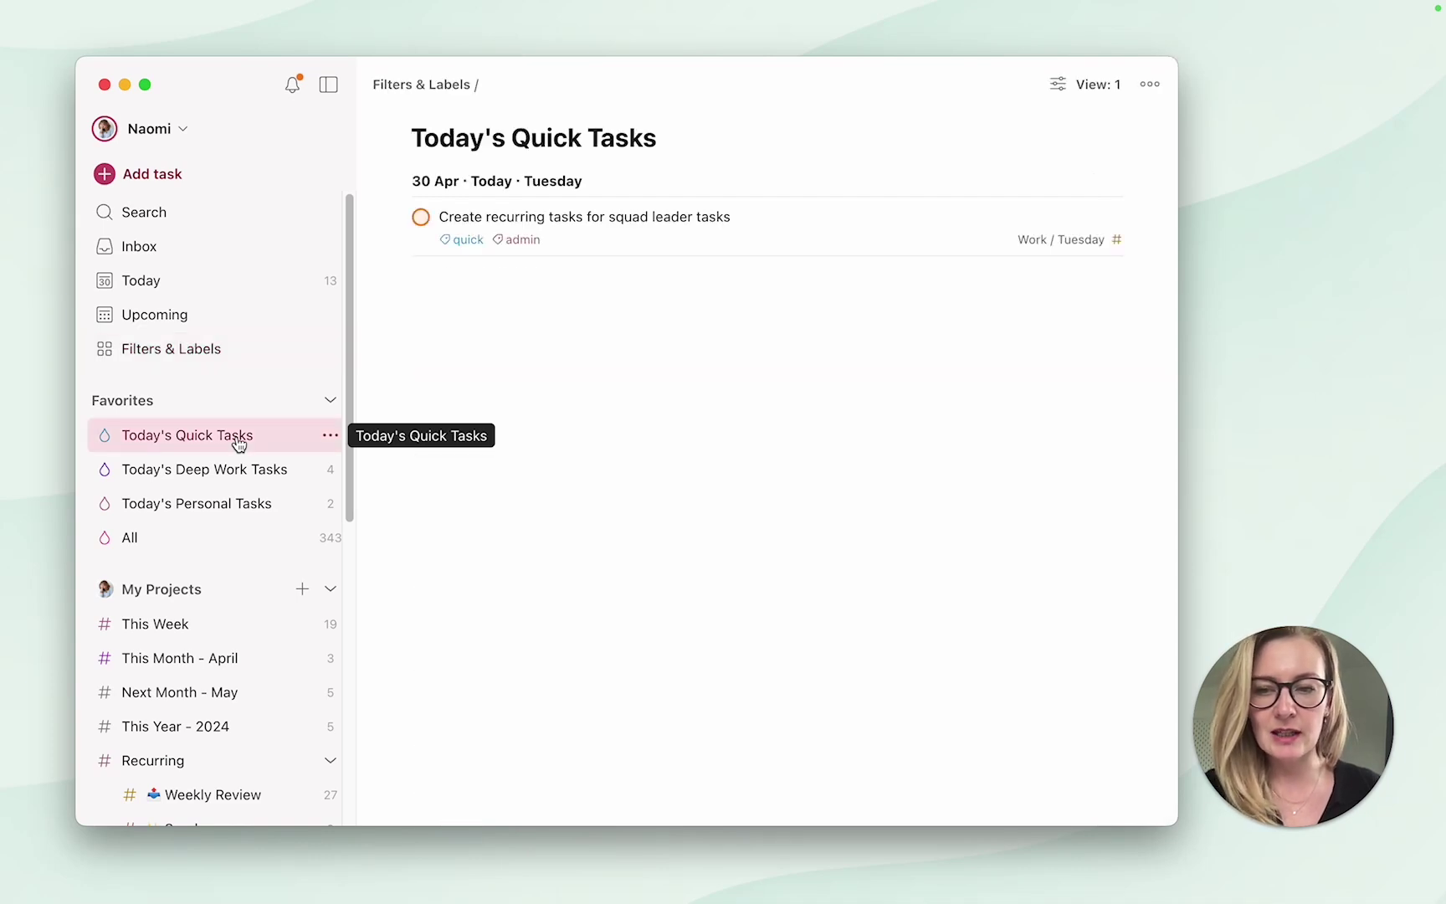
pyautogui.click(244, 470)
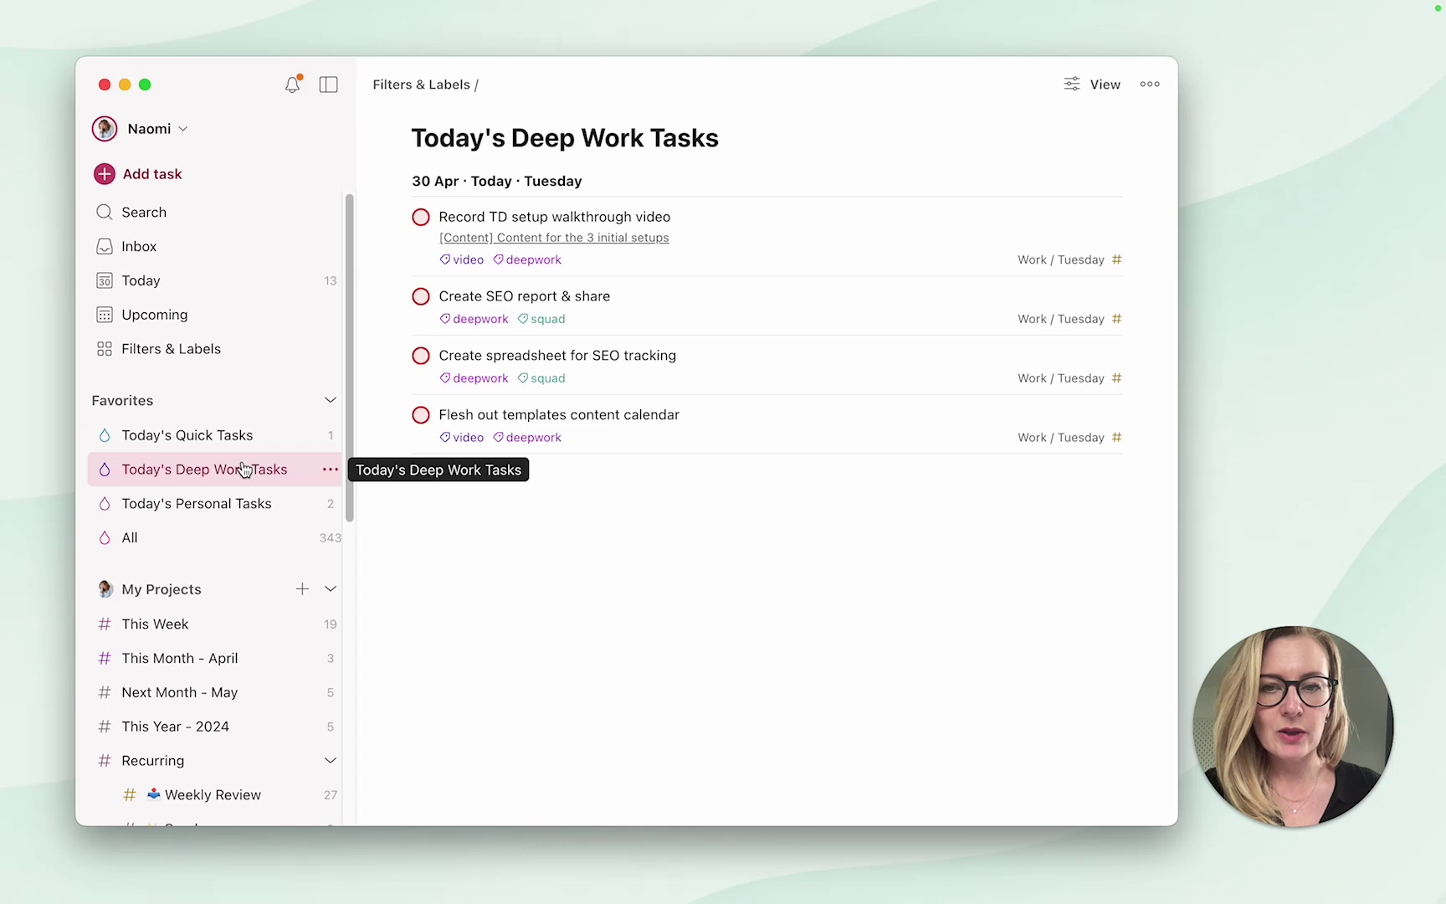
pyautogui.moveTo(664, 237)
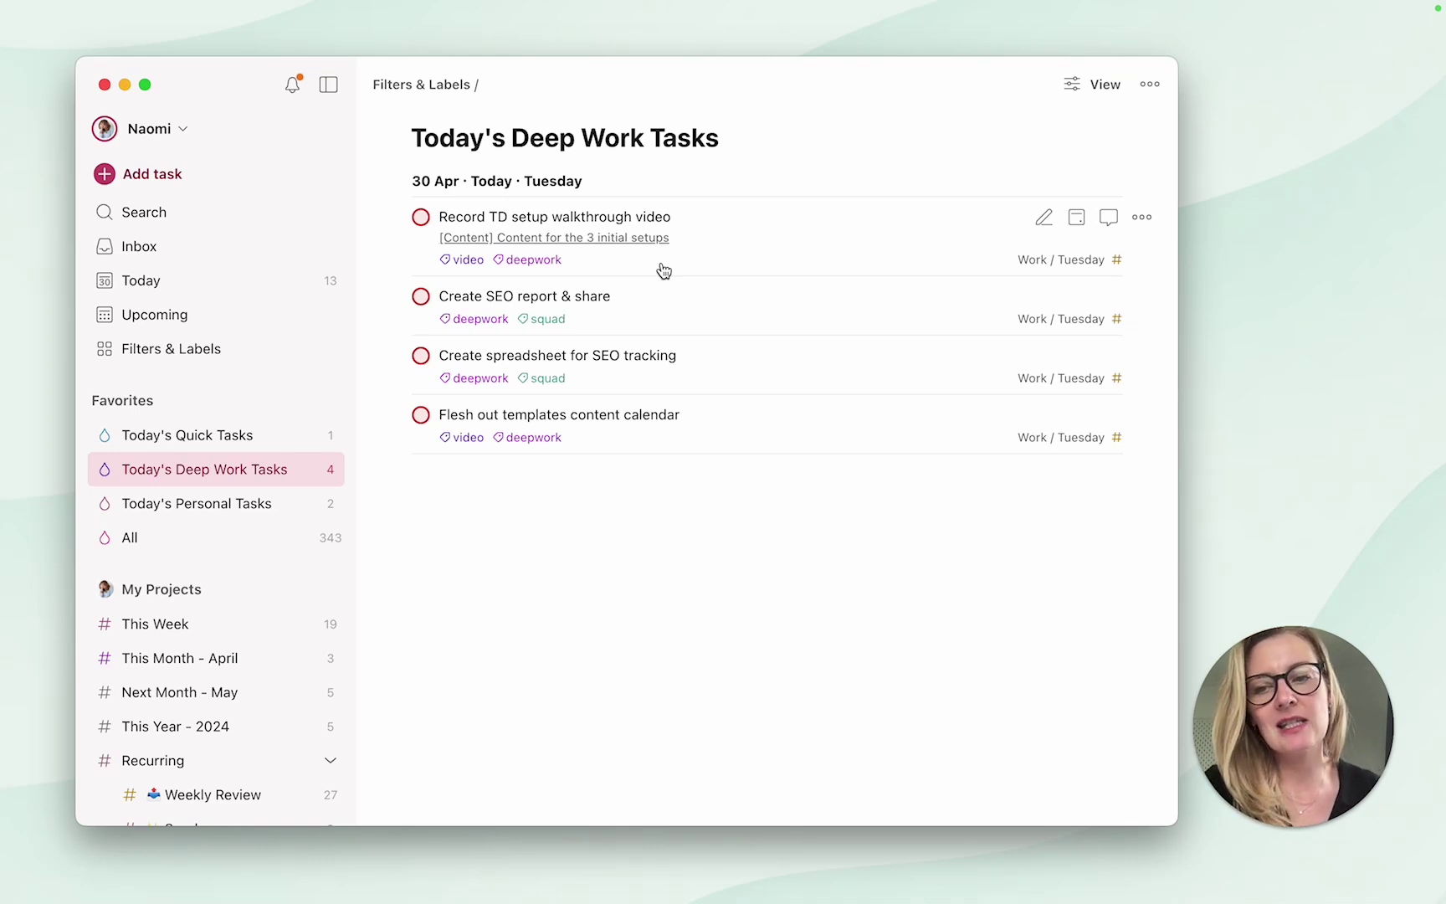
# - Go back to the Inbox, which shows all tasks are organized
pyautogui.click(211, 247)
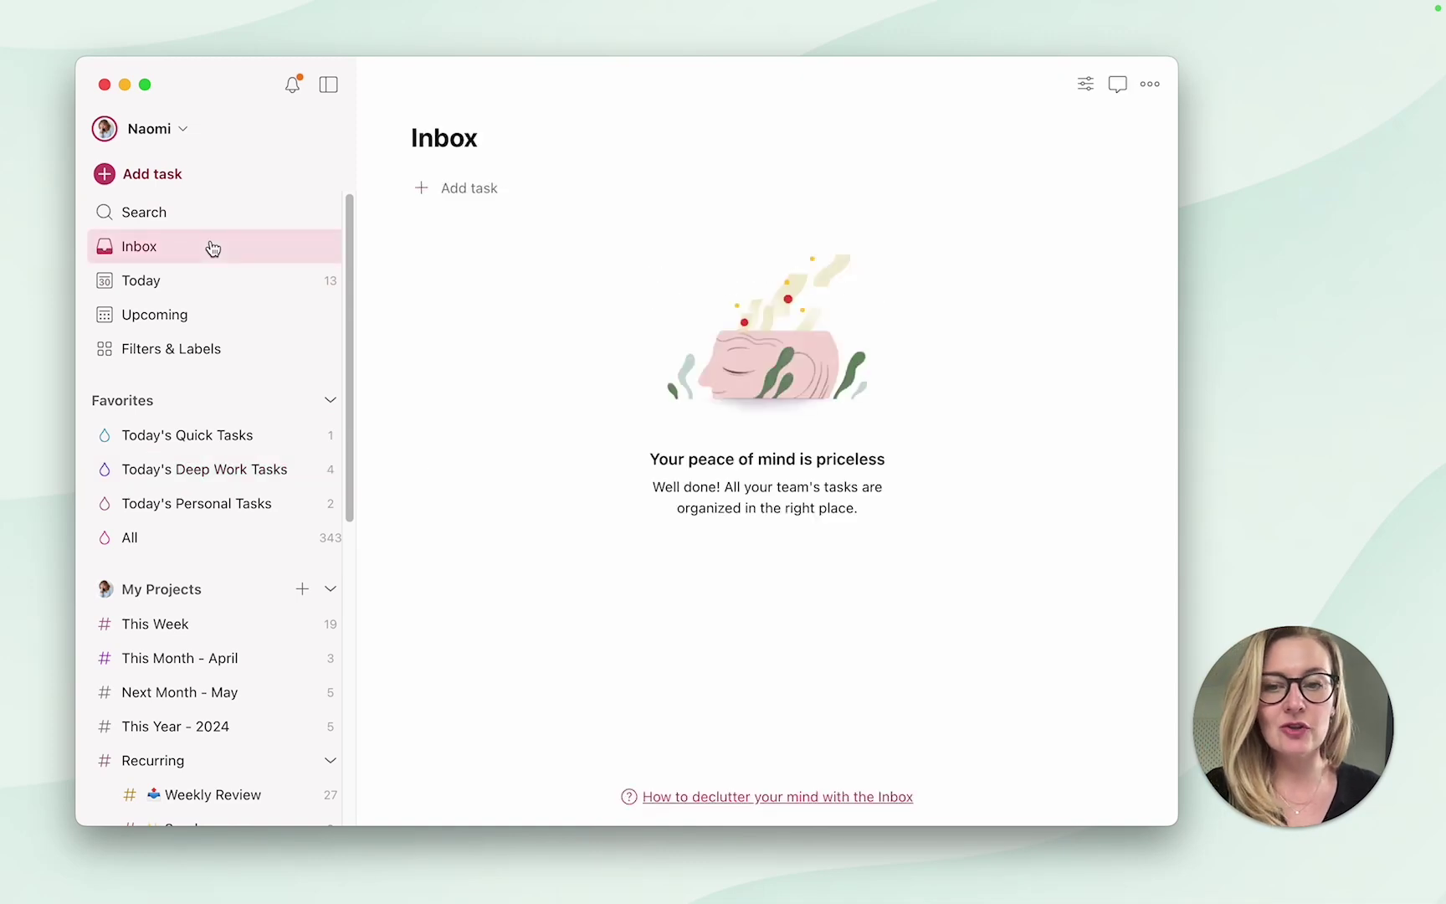